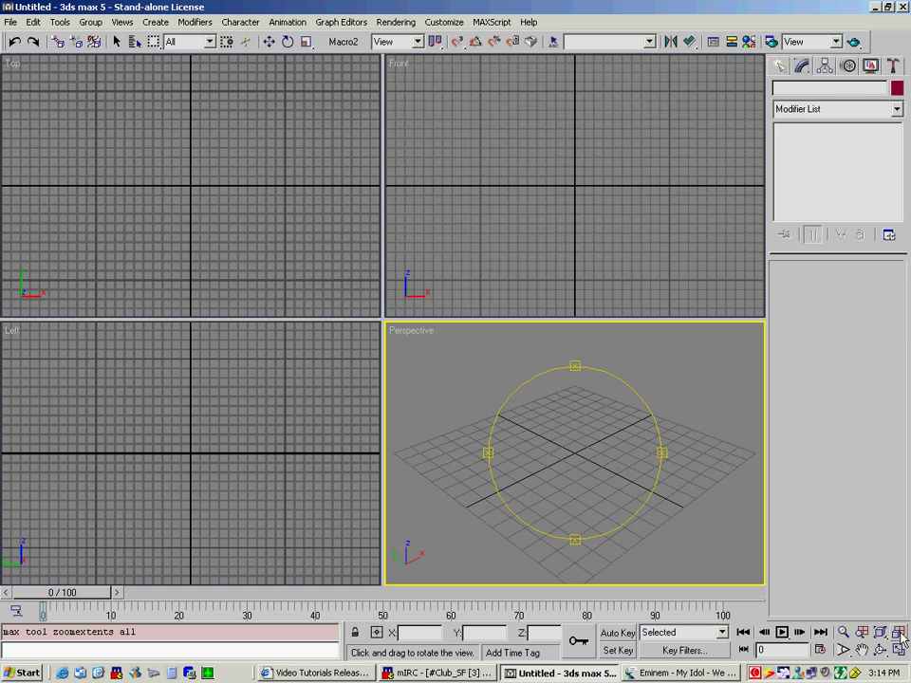
Turn on Select and Move and make the Left viewport active
key("w")
left_click(183, 407)
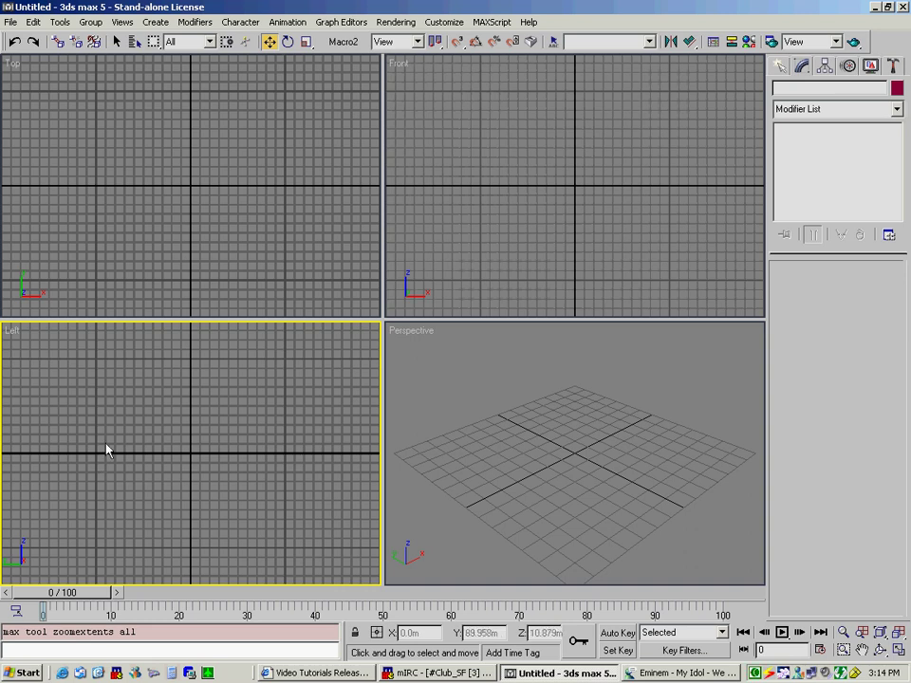
Choose the Line tool from the Create panel's Shapes > Splines category
left_click(780, 71)
left_click(800, 91)
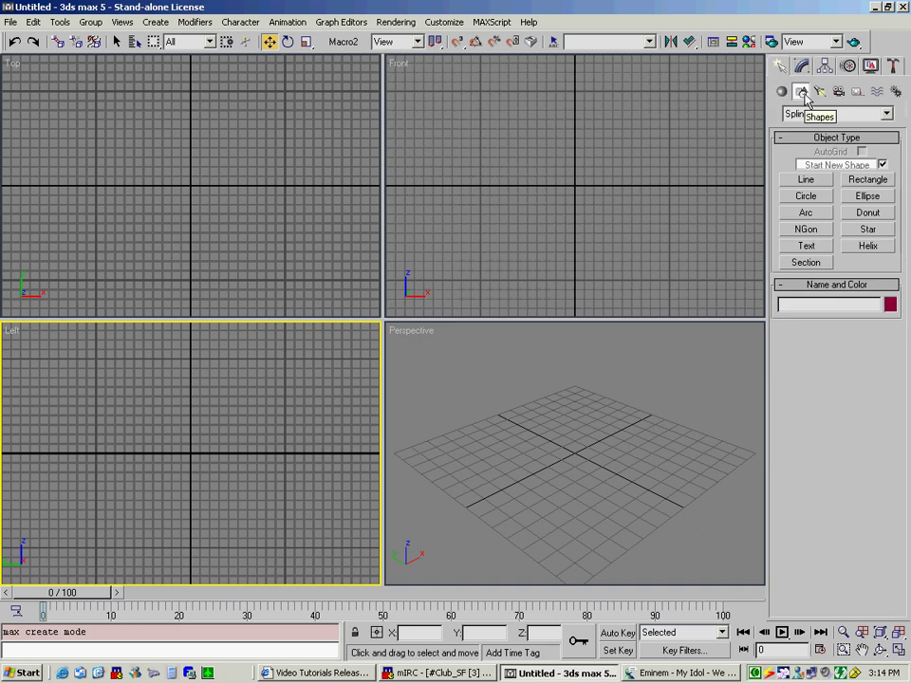
left_click(804, 181)
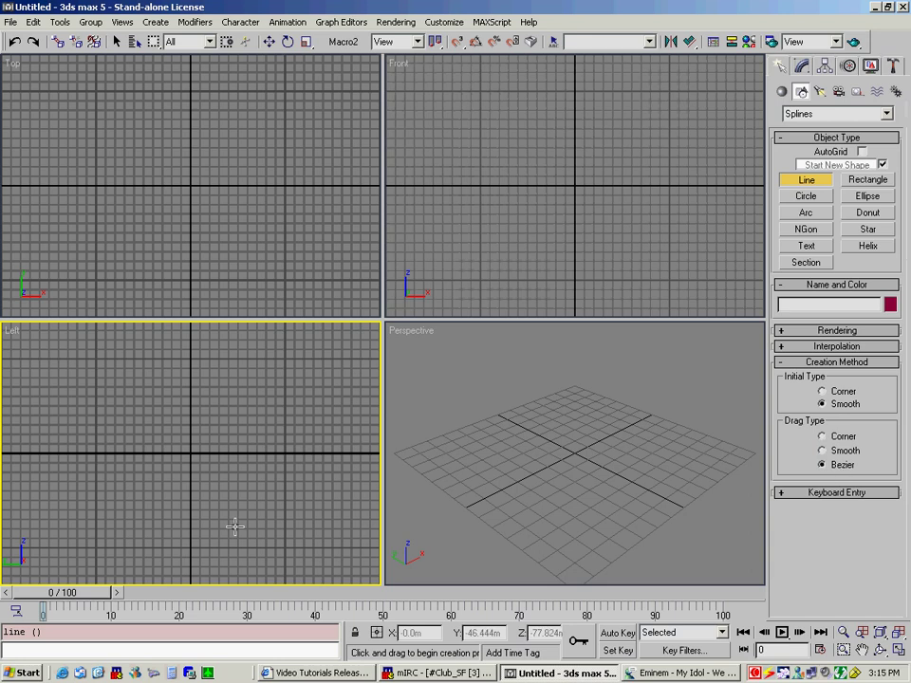
Outline the airfoil profile Line01 in the Left view and accept Close spline
left_click(284, 453)
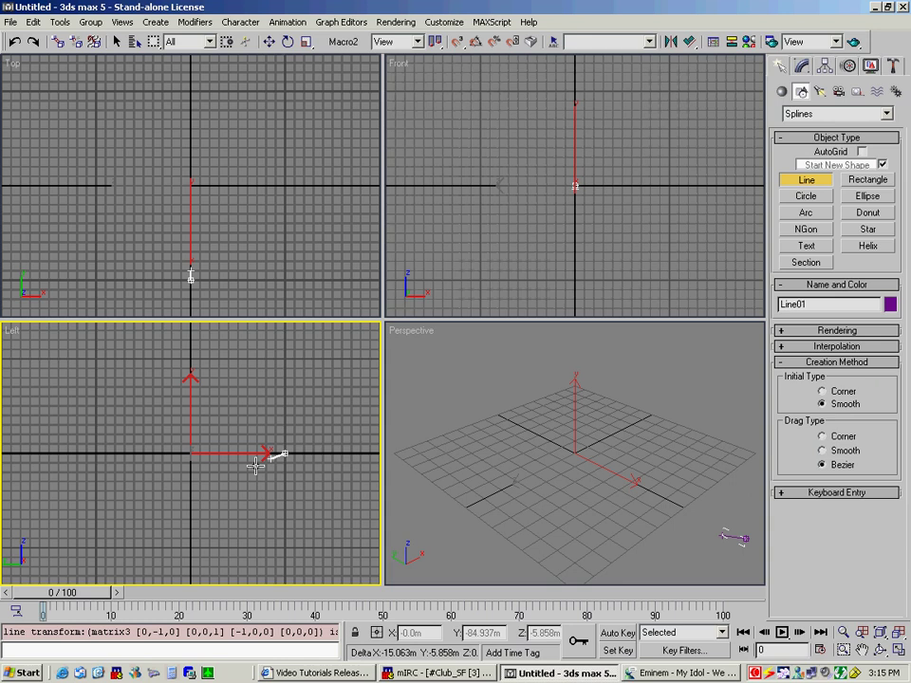
left_click(92, 455)
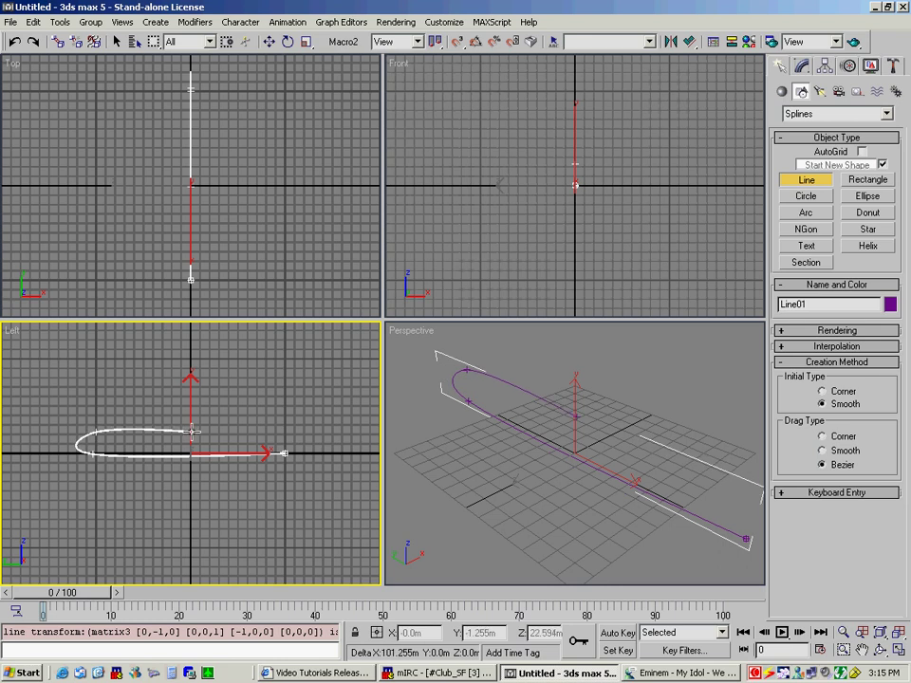
left_click(284, 454)
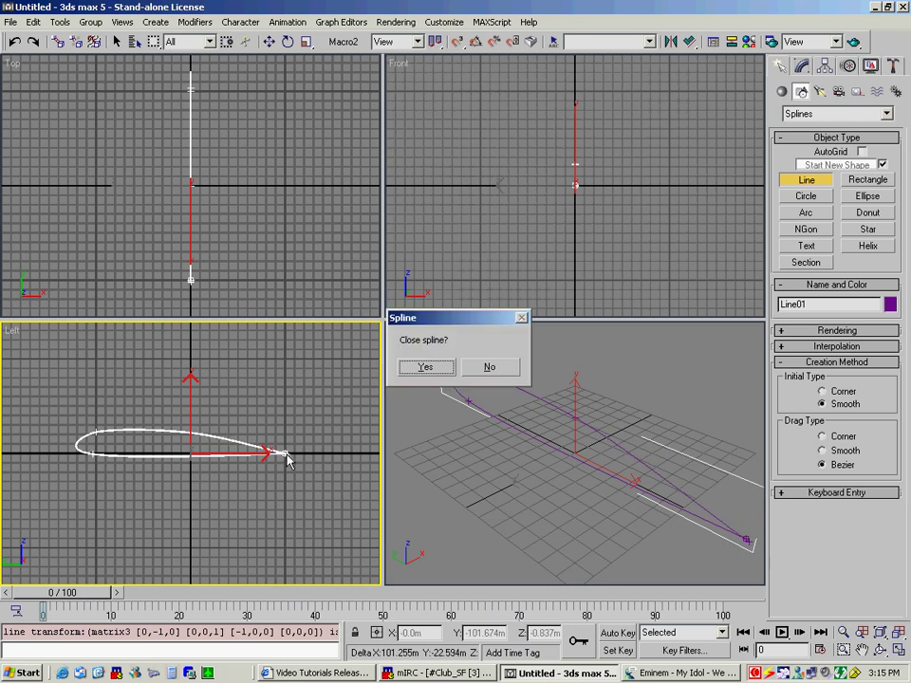
left_click(420, 367)
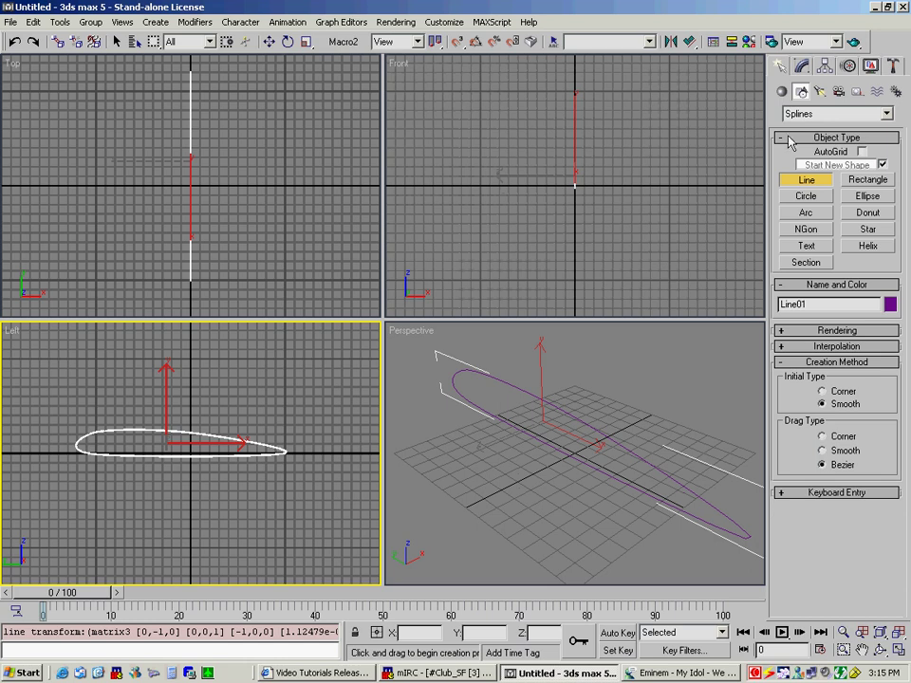
Add an Extrude modifier to Line01 and zoom to fit it in all views
left_click(806, 68)
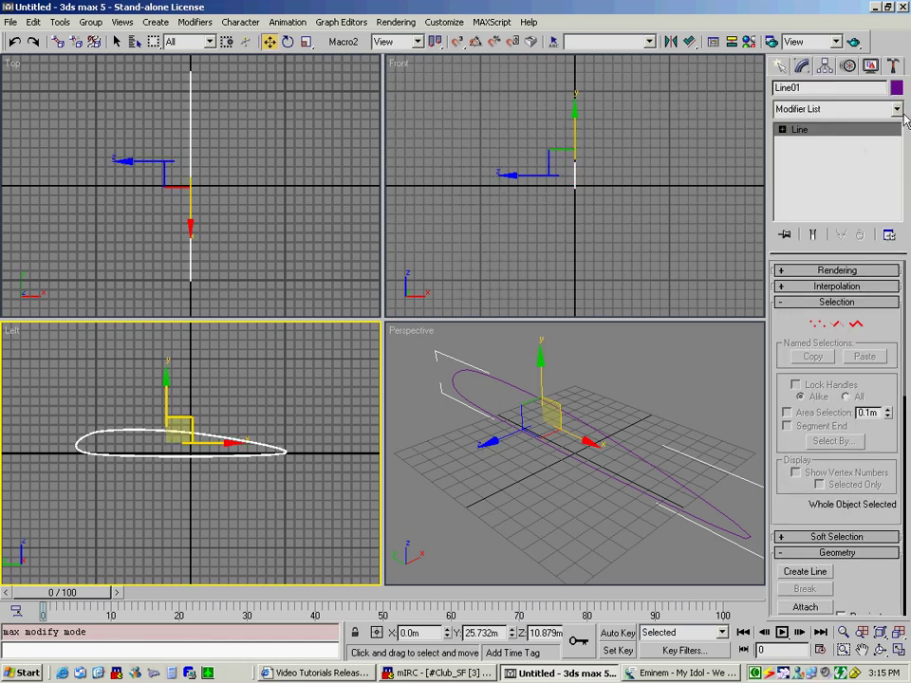
left_click(834, 108)
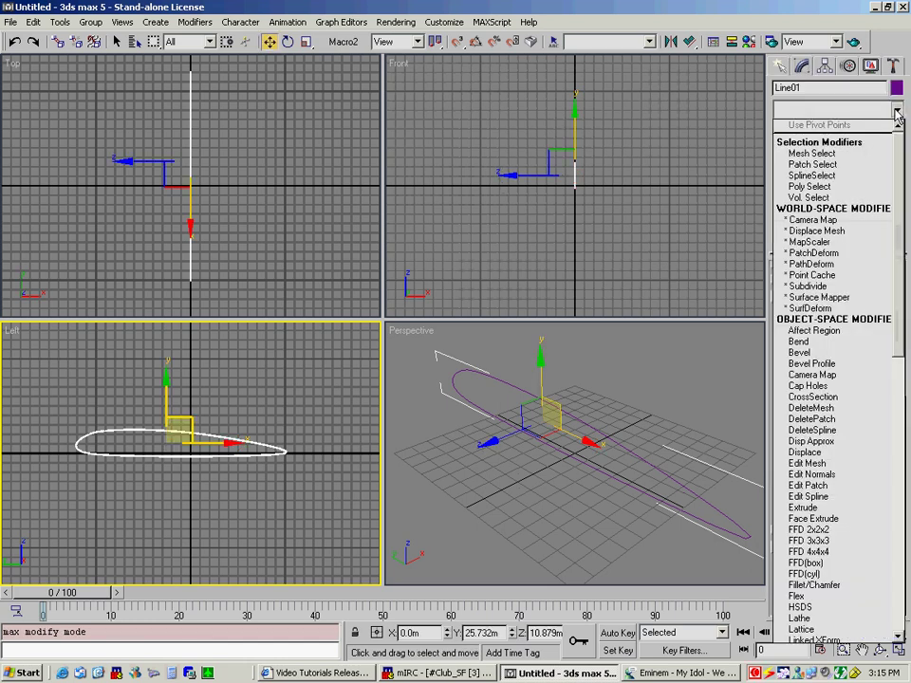
left_click(802, 508)
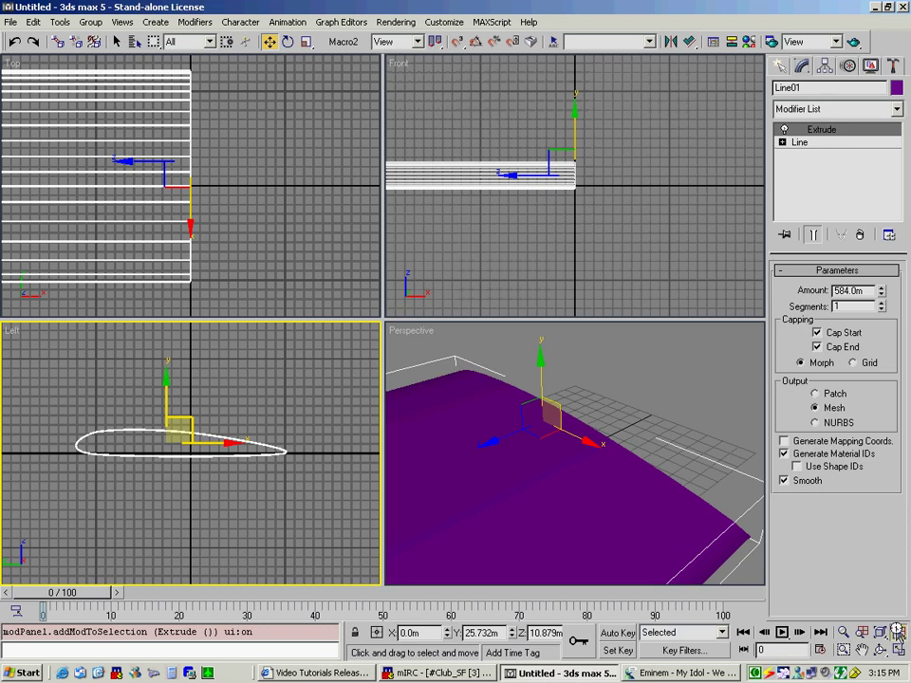
key("ctrl+shift+z")
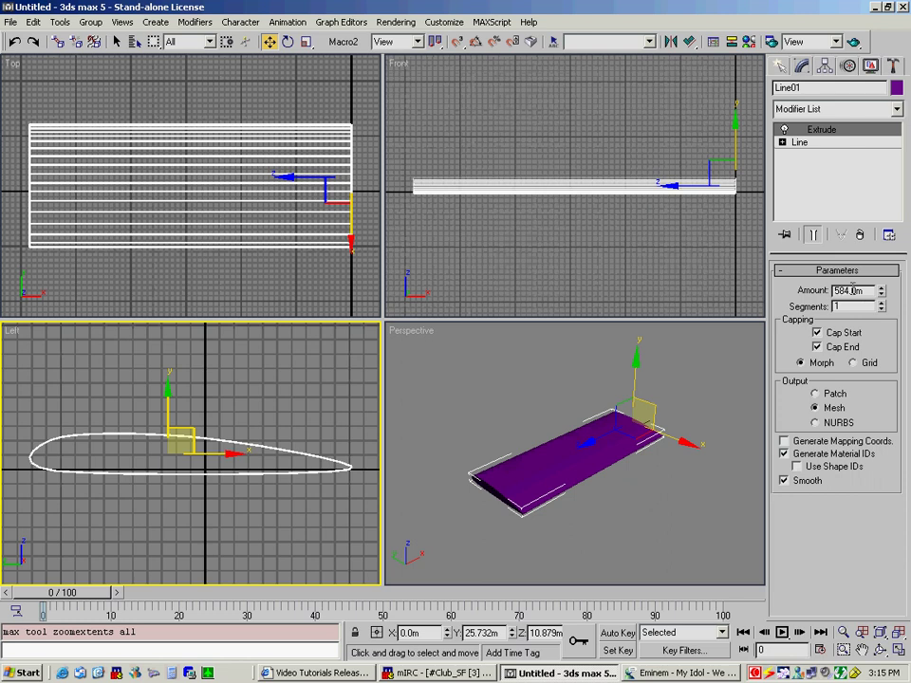
Set the Extrude Amount to 702m, viewing the wing slab in Perspective
left_click(879, 291)
left_click_drag(881, 293, 863, 104)
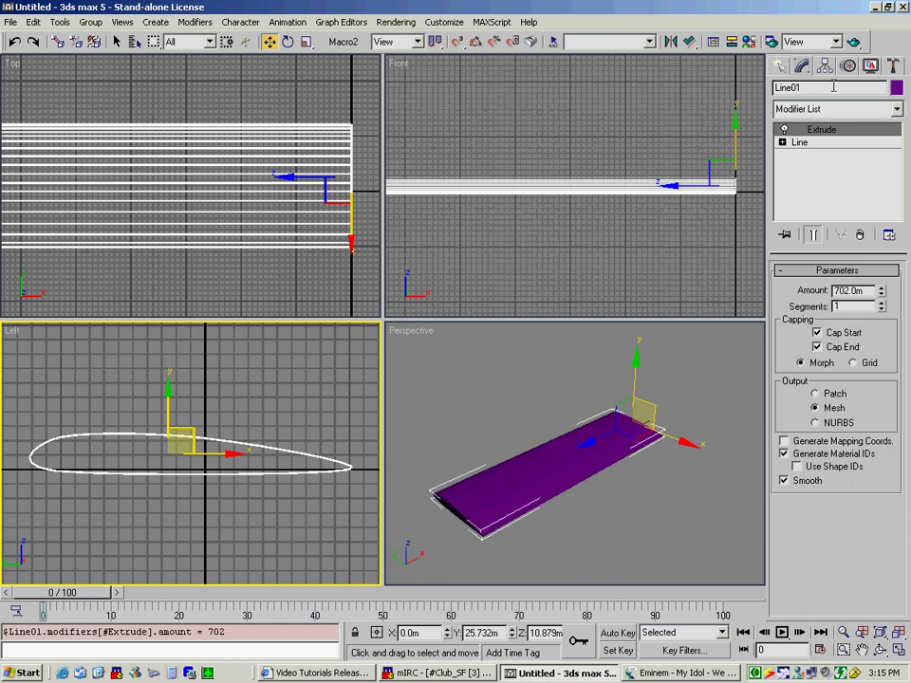
key("ctrl+r")
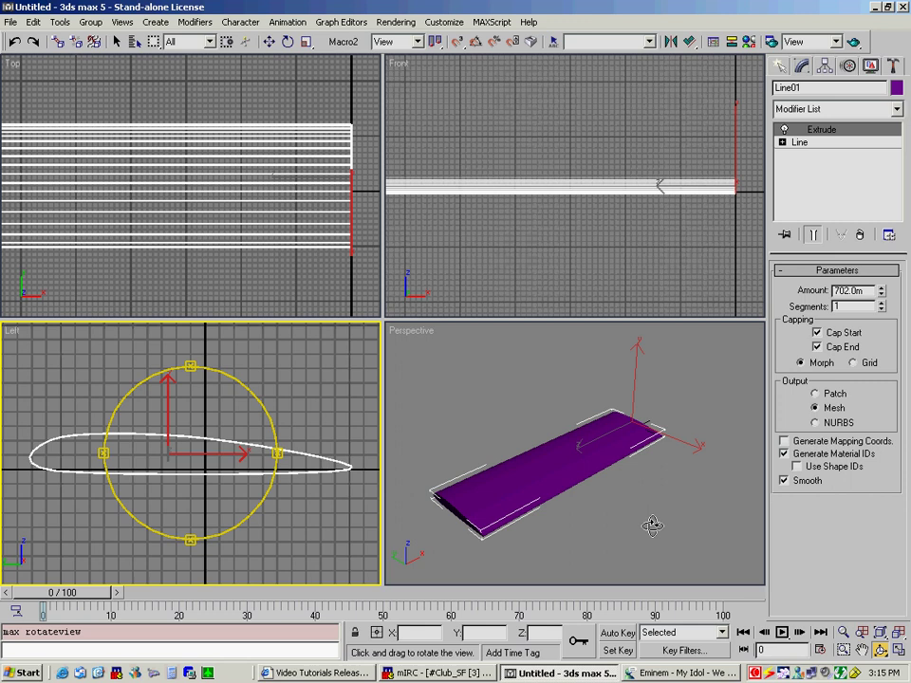
left_click(525, 471)
left_click_drag(484, 417, 532, 487)
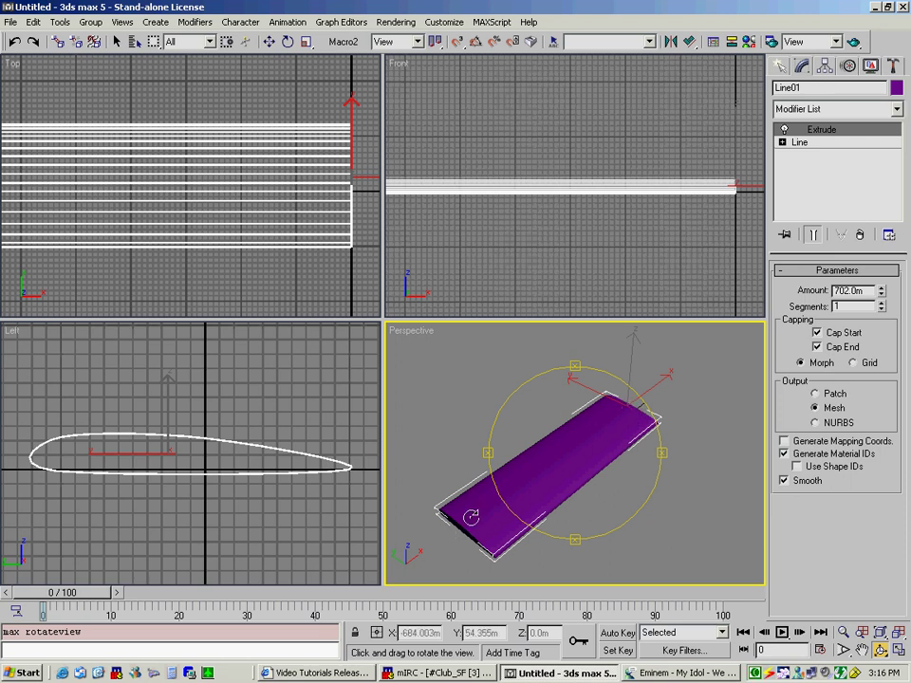
Add a Taper modifier with Amount -0.52 on the Z axis to narrow the wing
left_click(895, 109)
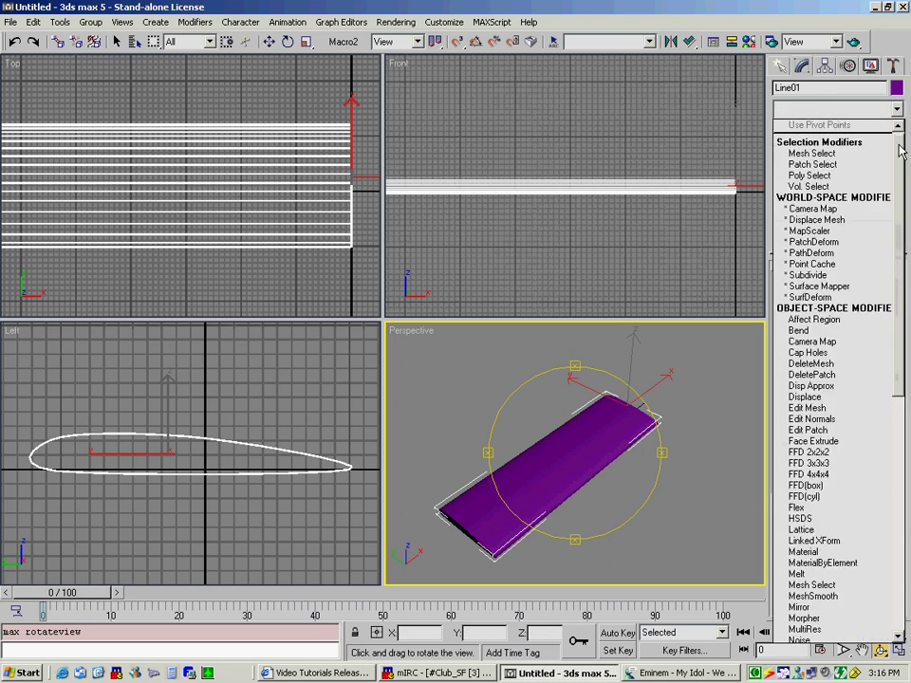
left_click_drag(901, 154, 901, 399)
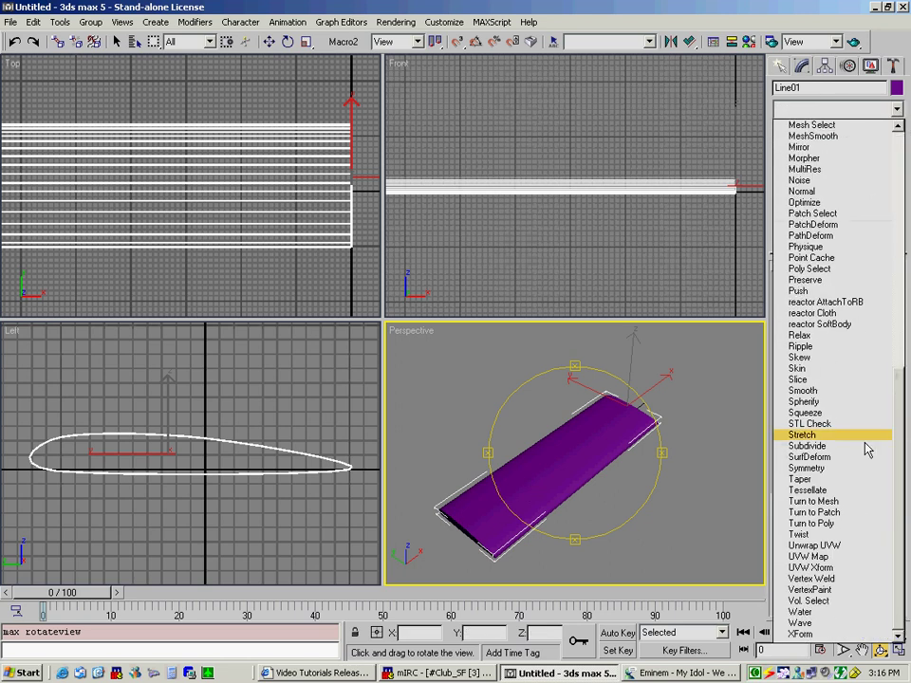
left_click(800, 480)
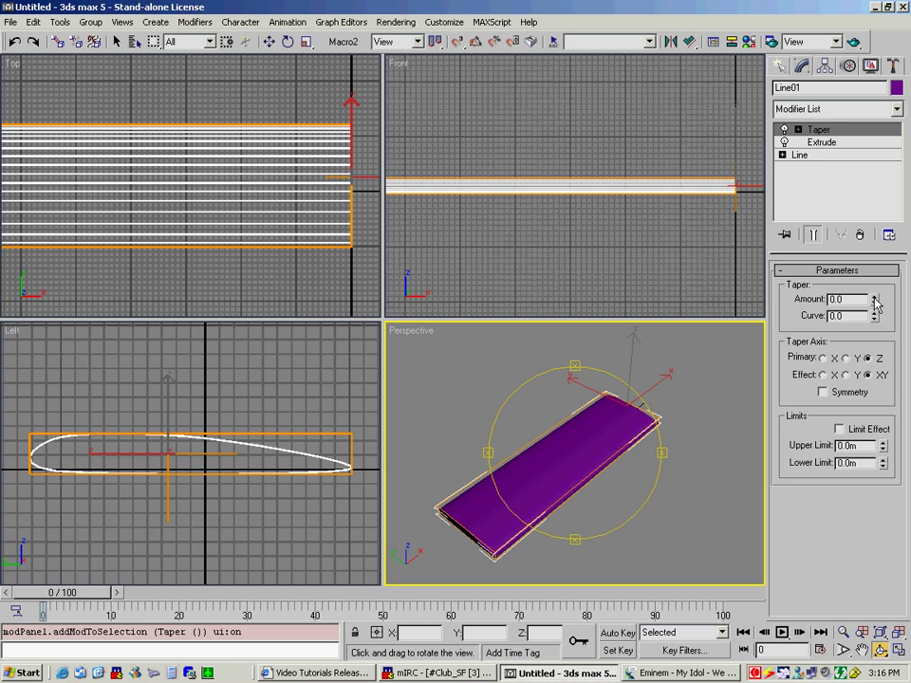
left_click_drag(876, 303, 887, 339)
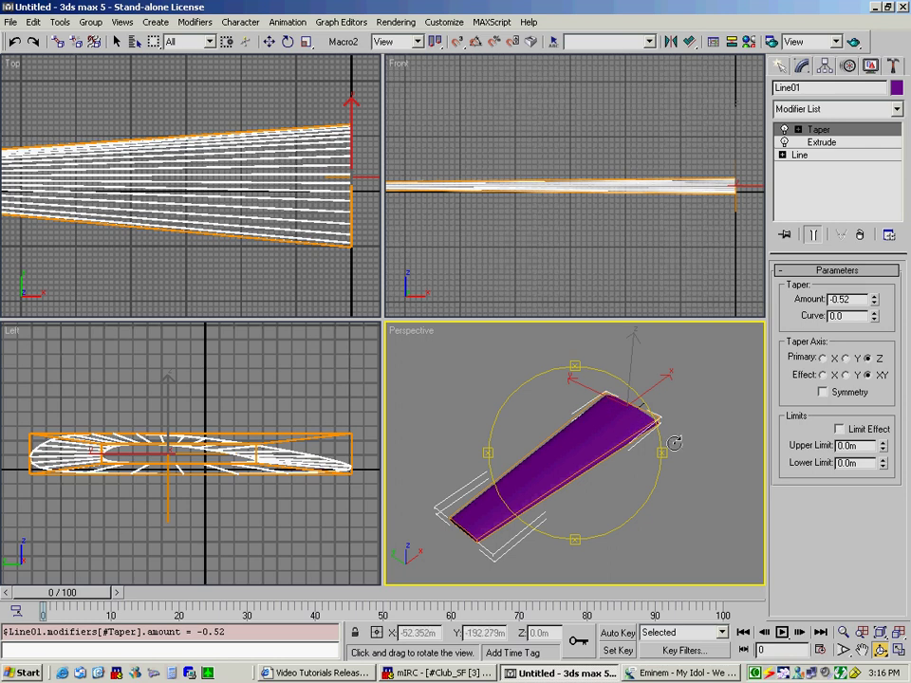
left_click_drag(582, 473, 563, 506)
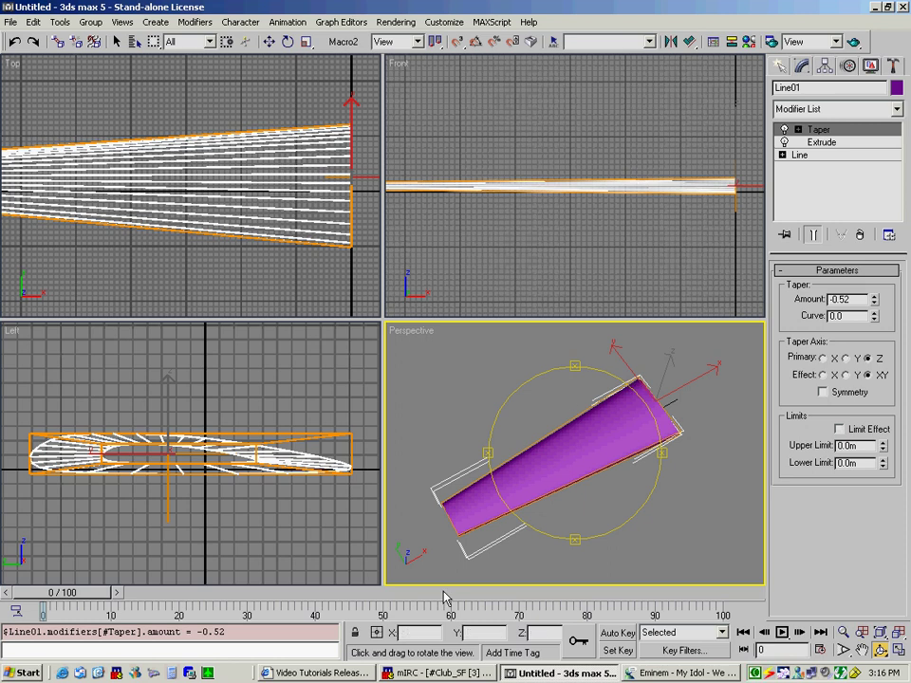
Add a Skew modifier at 139.02m on Z, then activate the Front view with Select and Move
left_click(896, 110)
left_click_drag(904, 169, 903, 308)
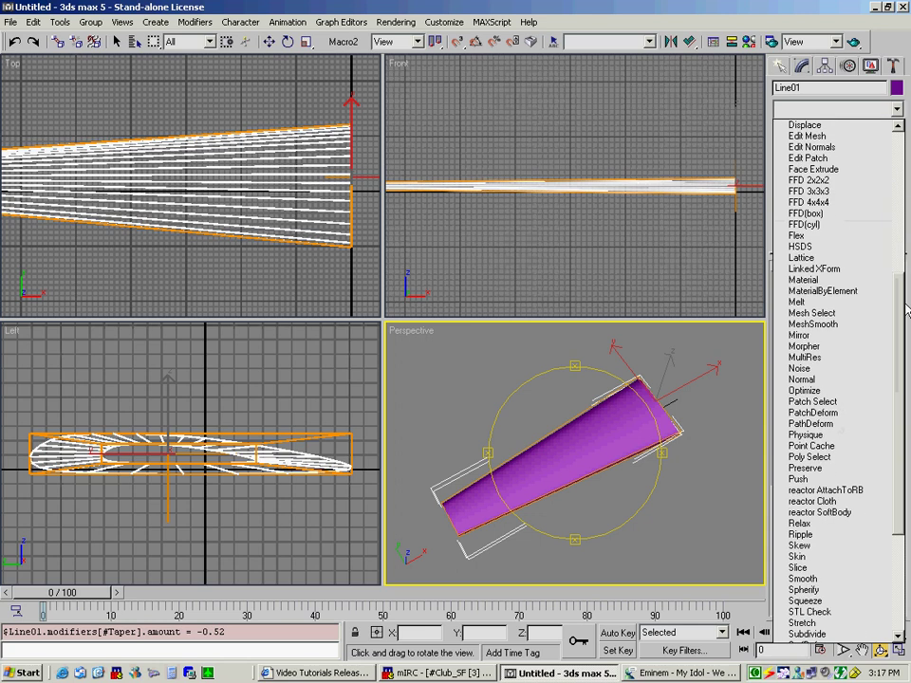
left_click(800, 546)
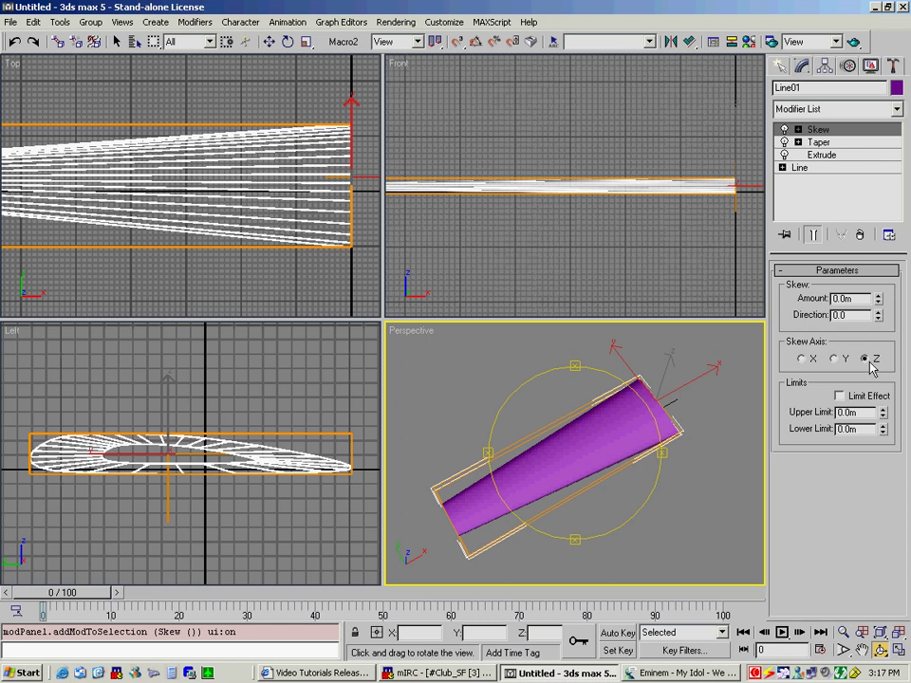
left_click_drag(877, 300, 2, 102)
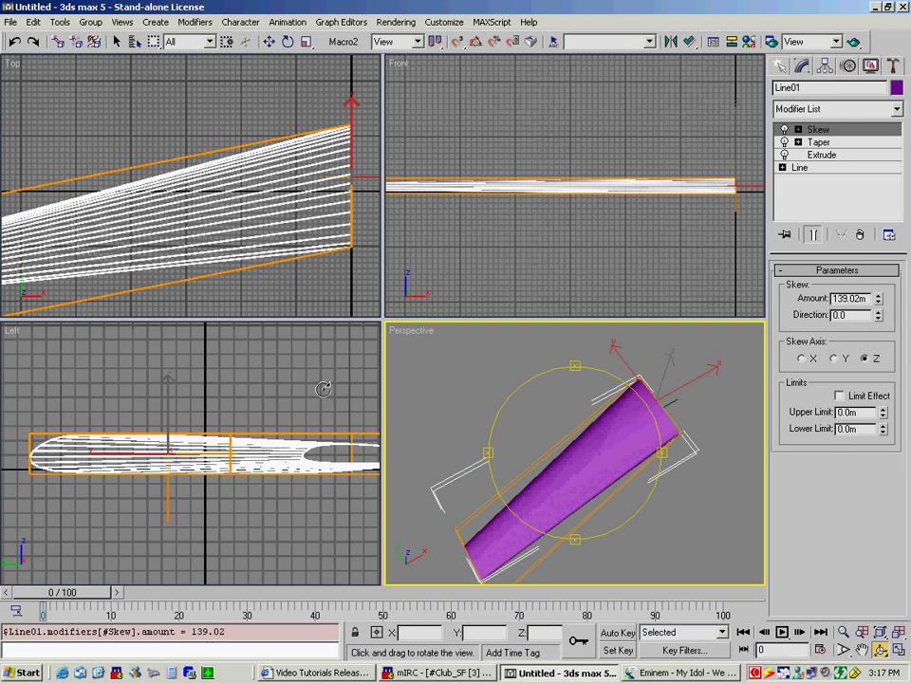
left_click_drag(579, 494, 585, 445)
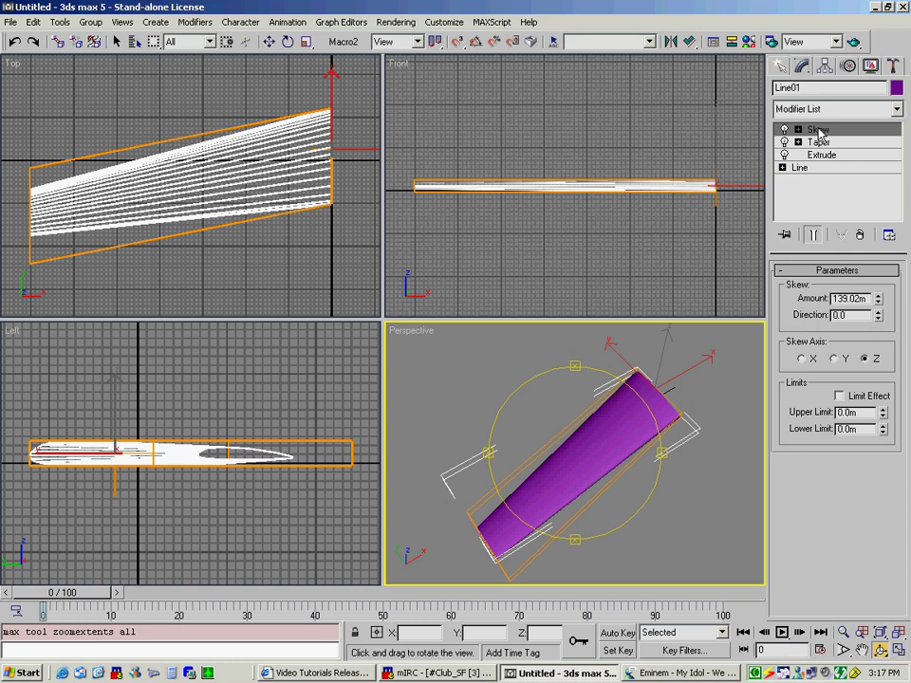
left_click(606, 248)
key("w")
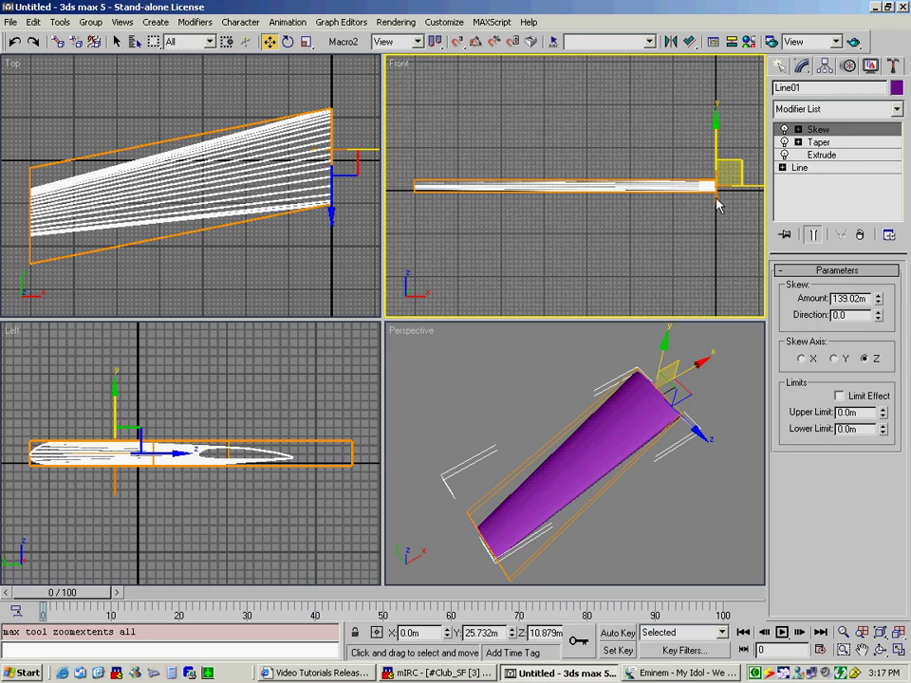
Add a Bend modifier with Direction 90 and Angle -4.5 for slight dihedral
left_click(896, 110)
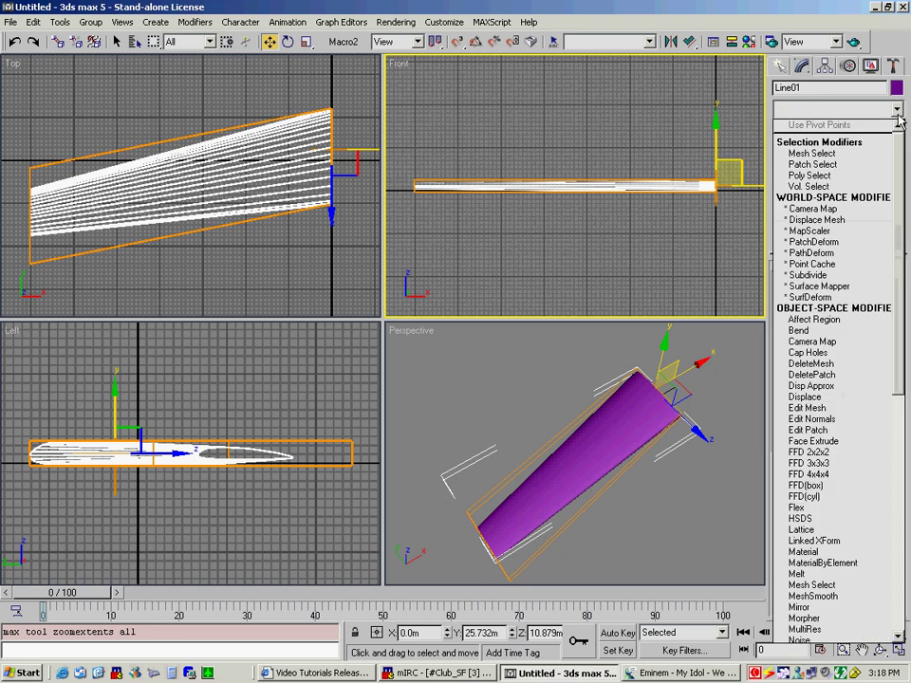
left_click(815, 334)
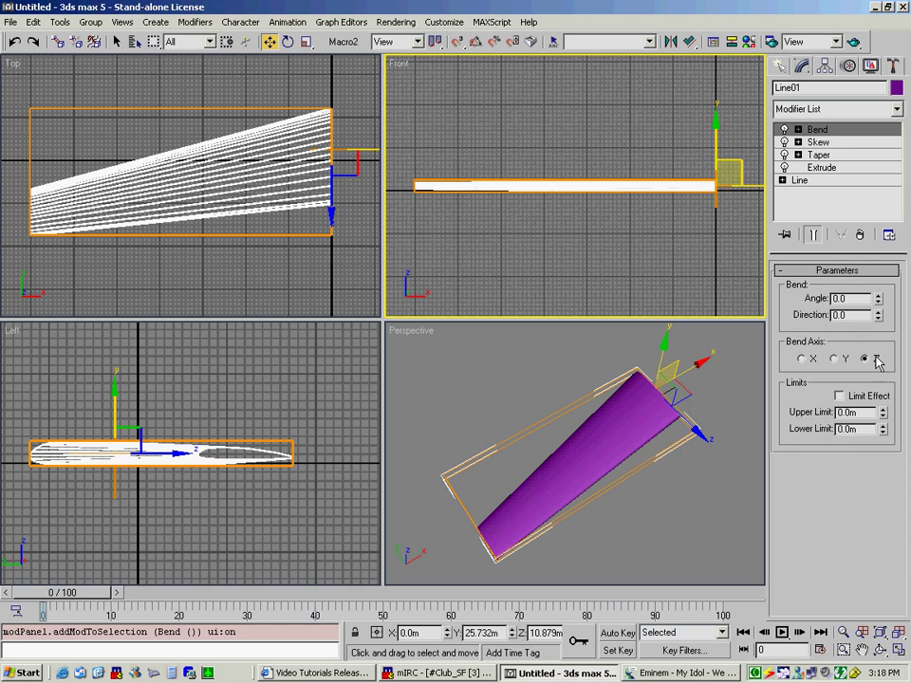
double_click(840, 316)
type("90")
key("Return")
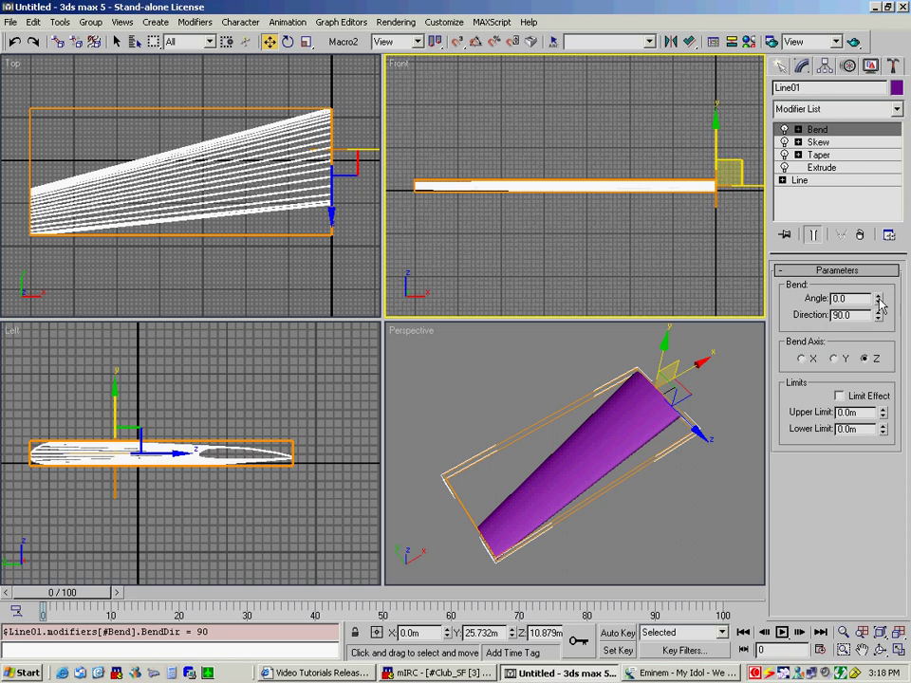
mouse_move(881, 302)
left_mouse_down()
mouse_move(881, 289)
mouse_move(877, 299)
left_mouse_up()
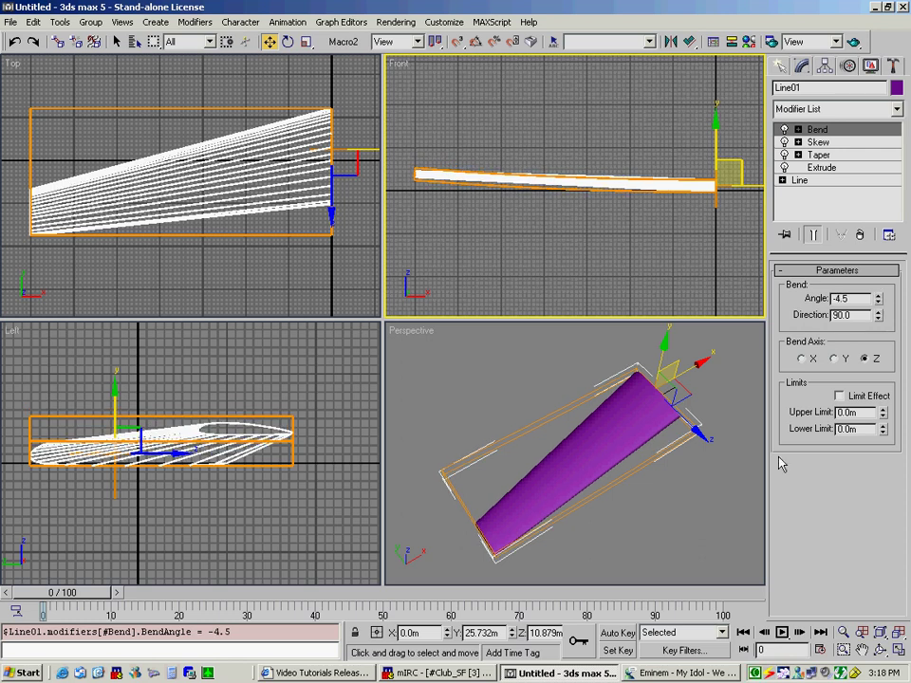
key("ctrl+r")
left_click_drag(591, 452, 542, 451)
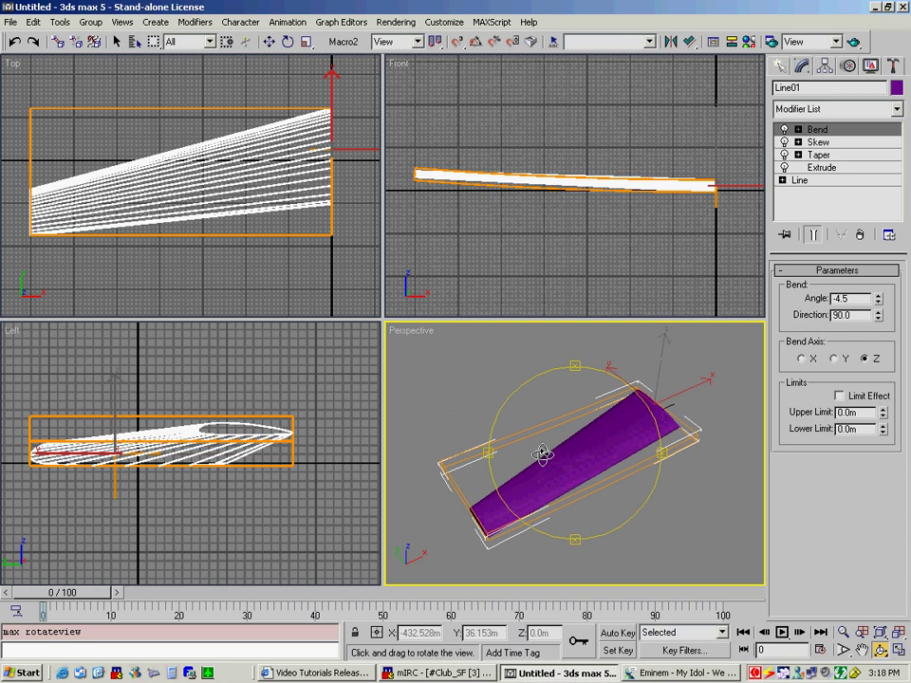
Retune the stack: Taper Amount -0.73, a larger Skew Amount, and Bend Angle -0.5
left_click(817, 155)
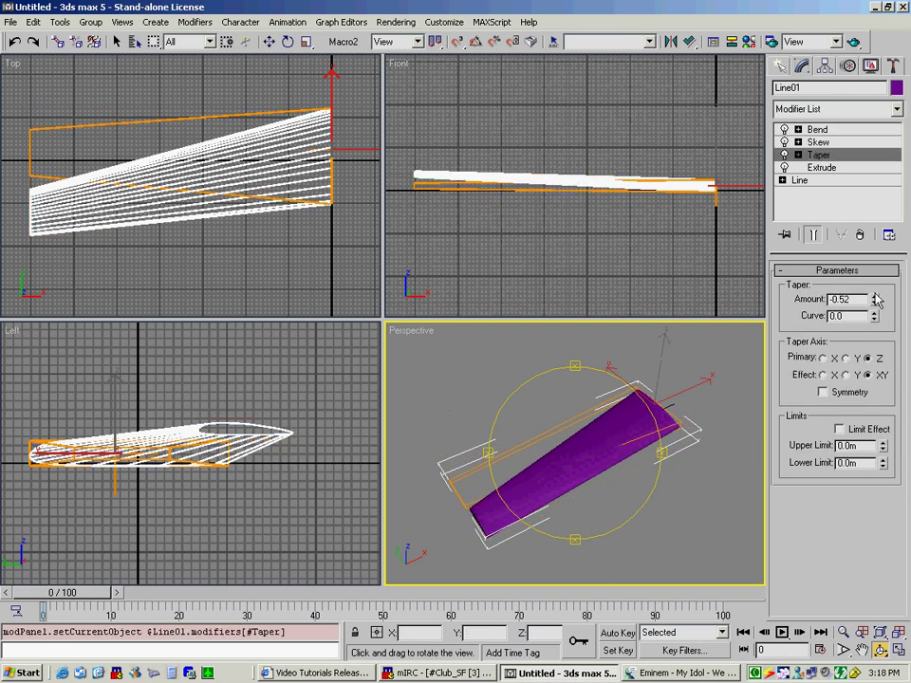
left_click_drag(877, 301, 881, 312)
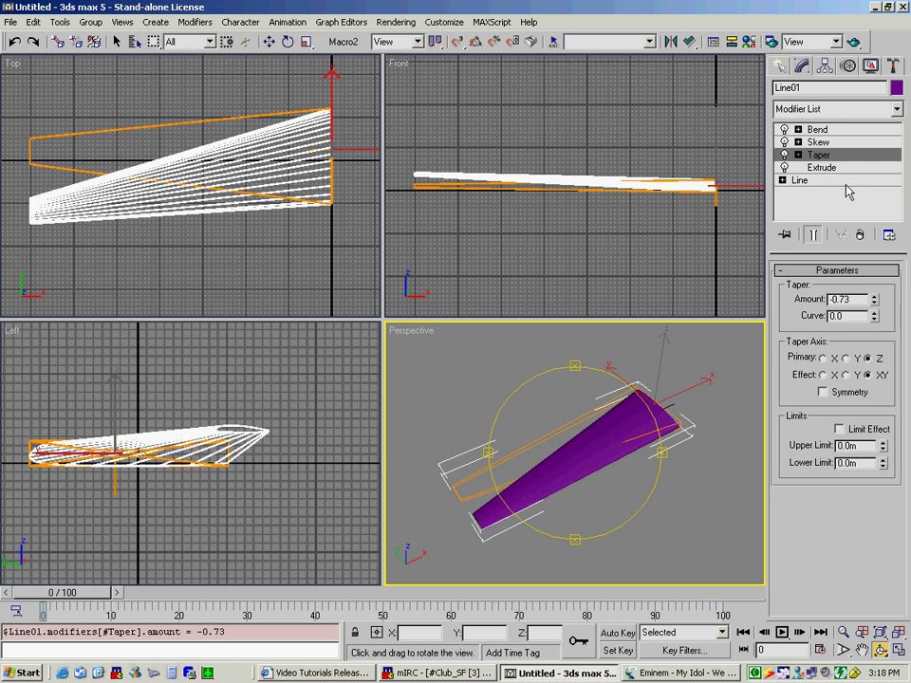
left_click(822, 142)
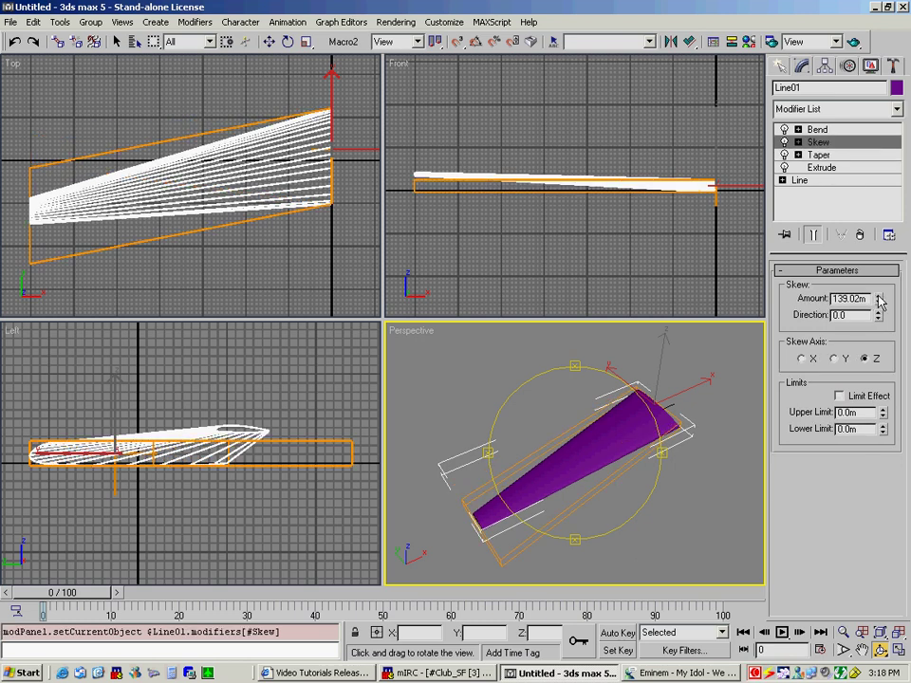
left_click_drag(879, 301, 863, 215)
left_click(821, 130)
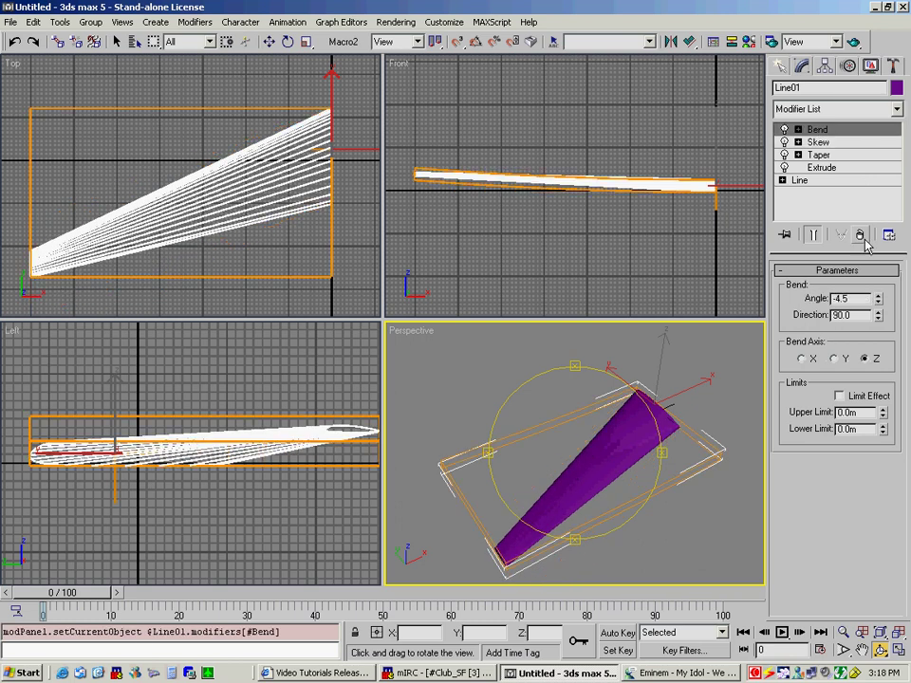
left_click_drag(880, 301, 880, 288)
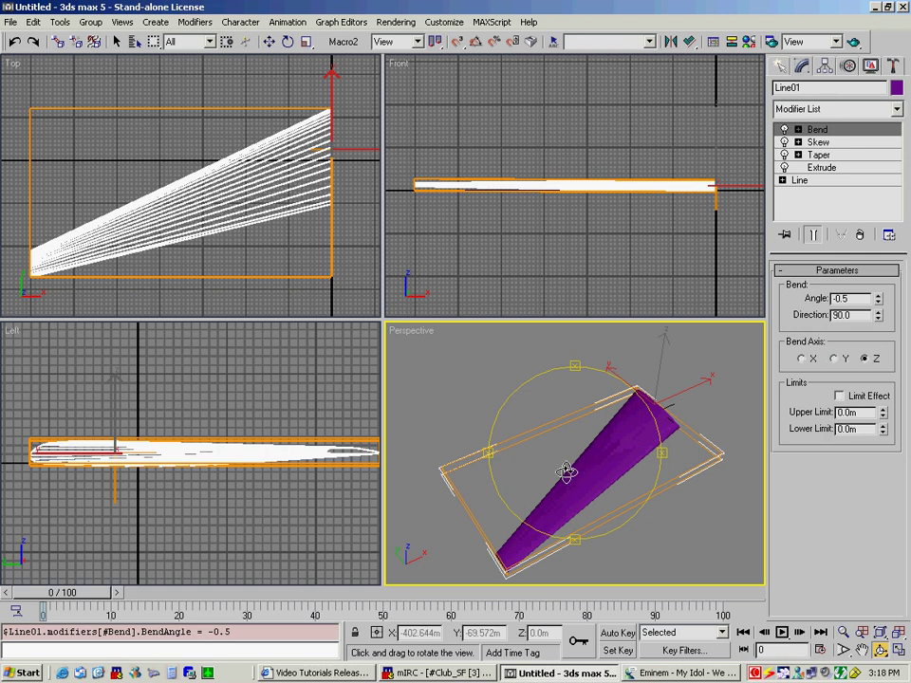
mouse_move(566, 472)
left_mouse_down()
mouse_move(663, 464)
mouse_move(738, 407)
mouse_move(748, 370)
mouse_move(816, 313)
mouse_move(706, 396)
mouse_move(635, 430)
mouse_move(565, 403)
mouse_move(503, 451)
mouse_move(468, 517)
mouse_move(550, 480)
mouse_move(683, 455)
mouse_move(550, 467)
mouse_move(473, 504)
mouse_move(532, 498)
mouse_move(520, 514)
mouse_move(672, 471)
mouse_move(742, 372)
mouse_move(658, 439)
mouse_move(630, 415)
mouse_move(640, 418)
mouse_move(636, 517)
mouse_move(671, 532)
mouse_move(515, 407)
mouse_move(528, 446)
mouse_move(582, 461)
left_mouse_up()
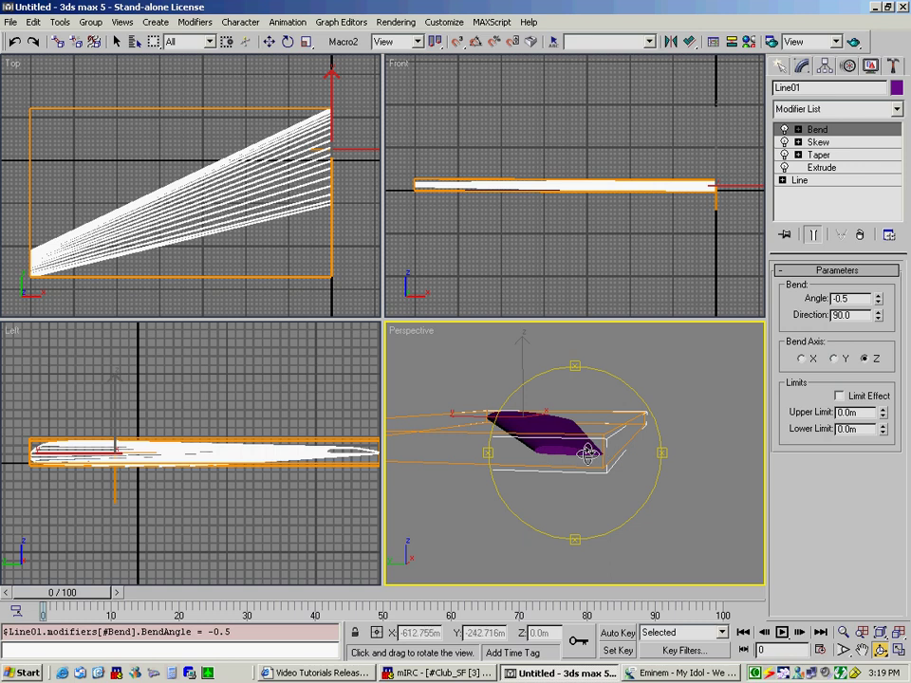
left_click_drag(587, 454, 563, 458)
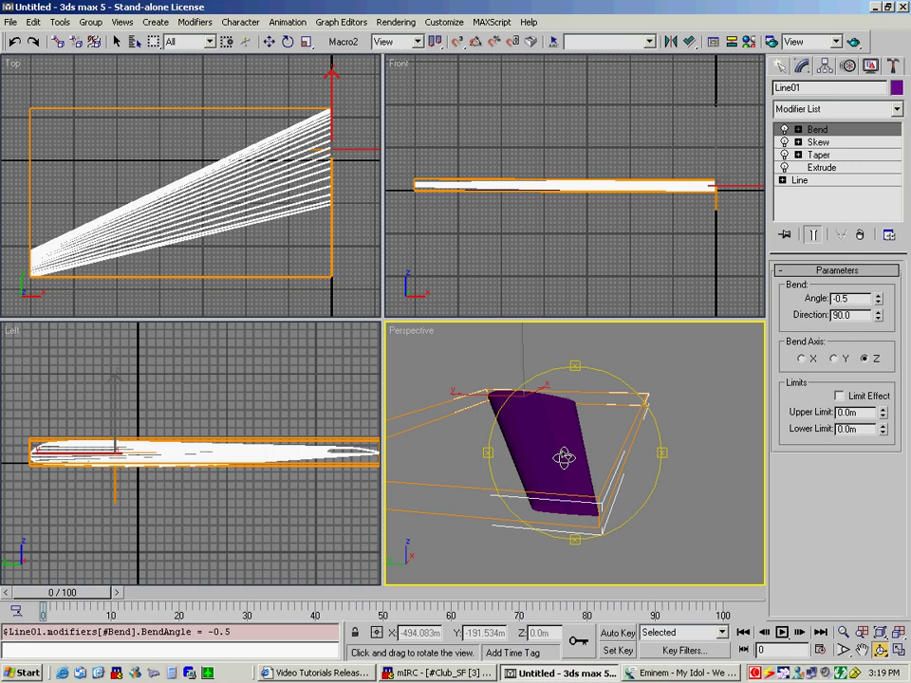